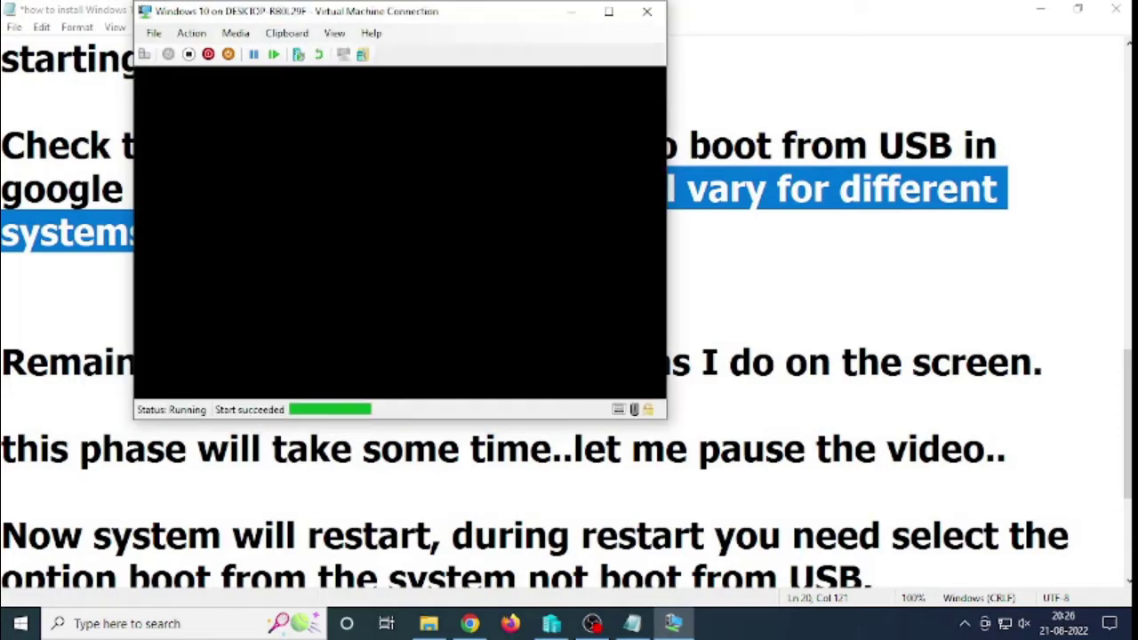
- Show the virtual machine full screen, and highlight "follow the steps as I do on the screen." in the Notepad notes
click(618, 18)
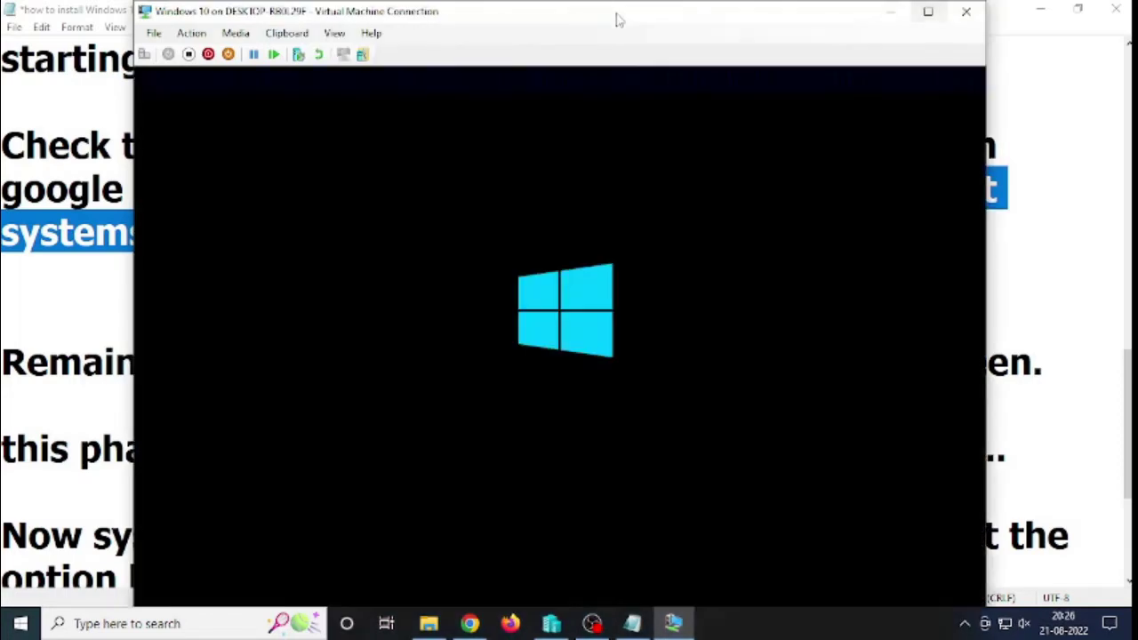
click(927, 11)
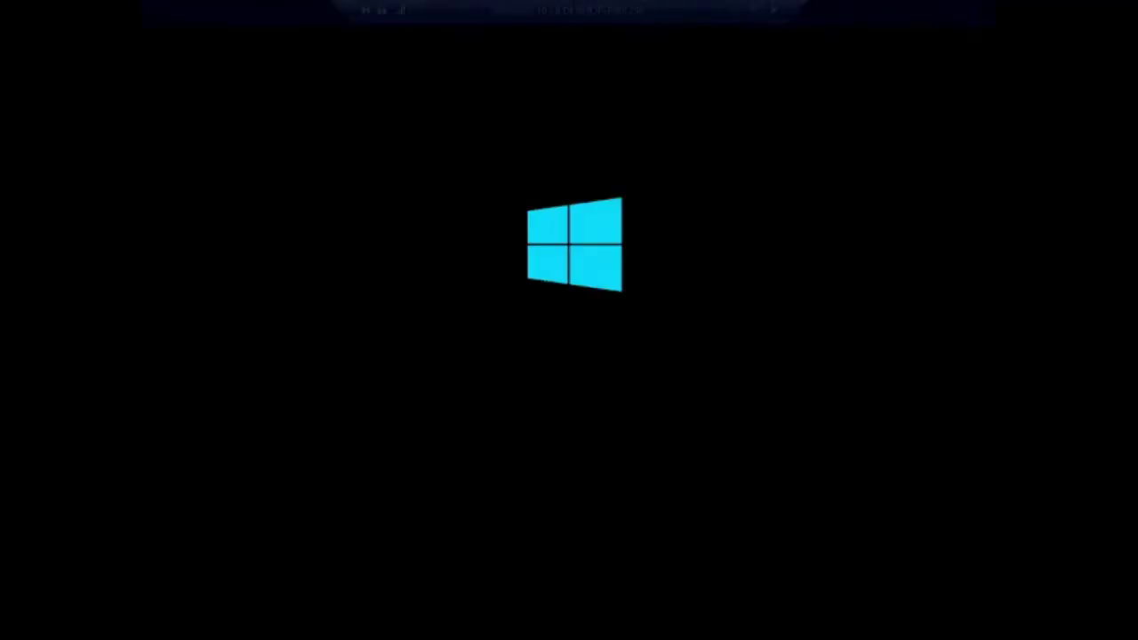
click(740, 10)
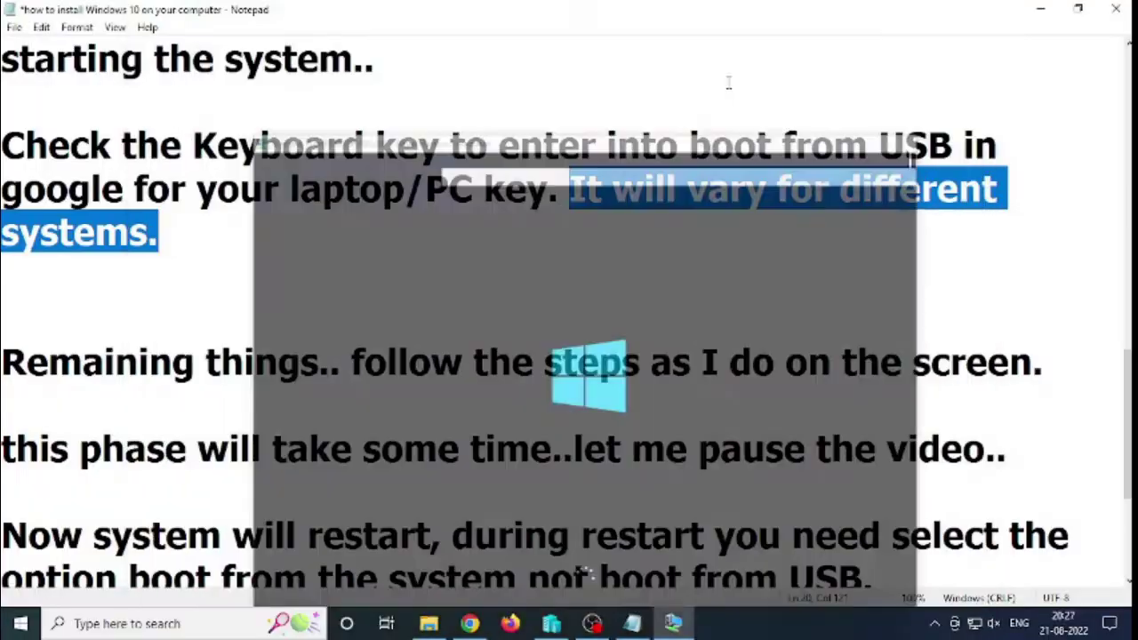
drag(2, 361, 1046, 373)
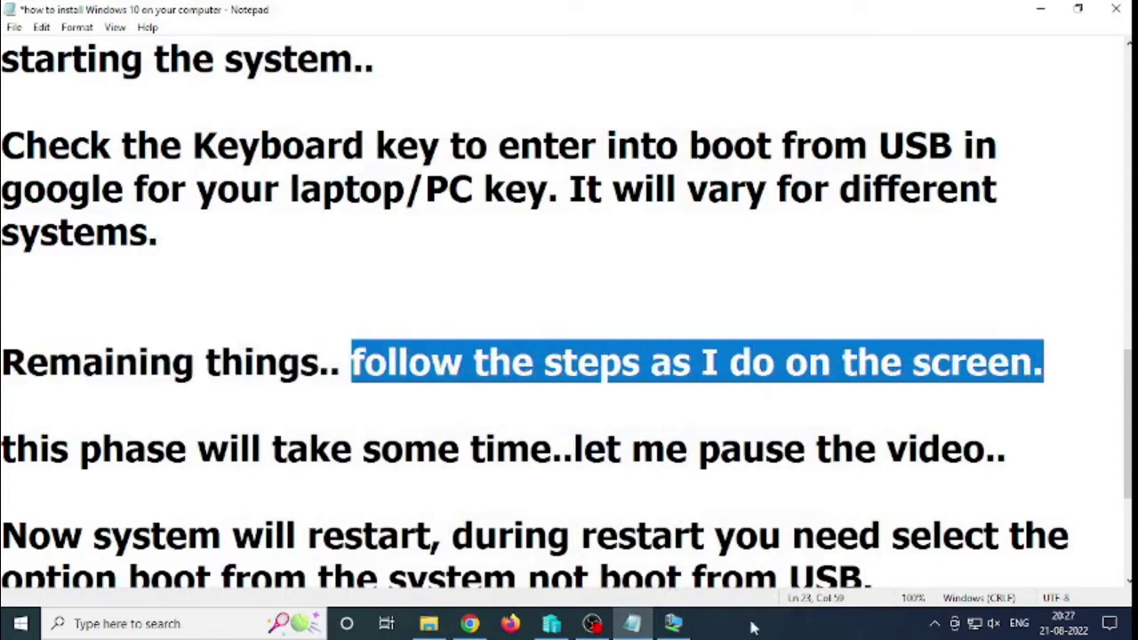
- Return to the virtual machine and start the Windows installation with the preset English (United States) language and US keyboard, without a product key
click(677, 626)
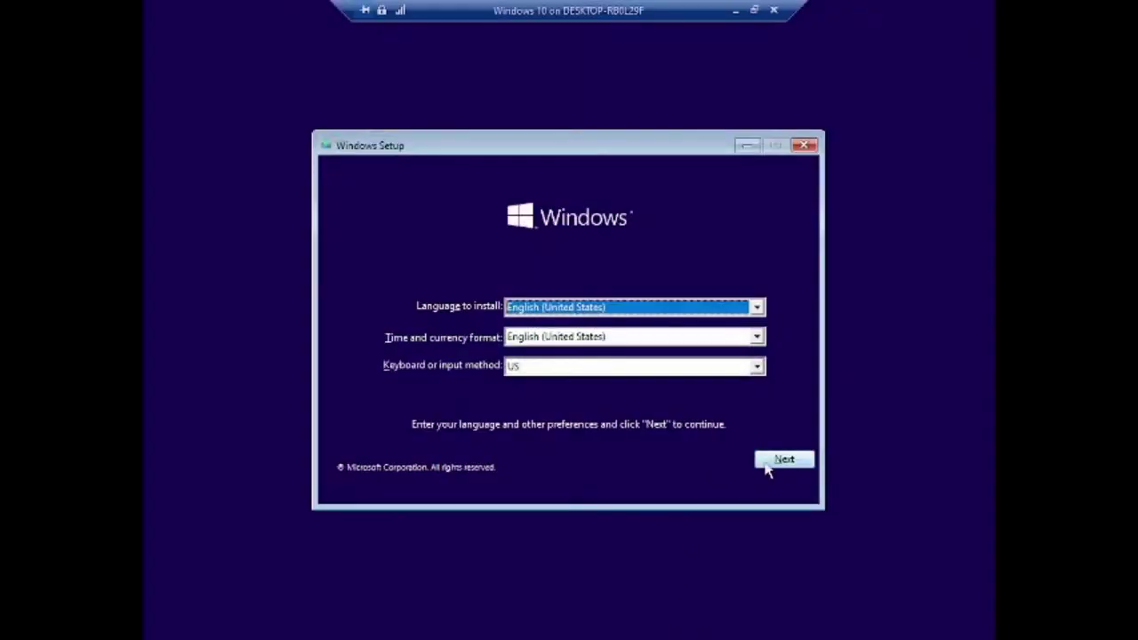
click(765, 464)
click(599, 331)
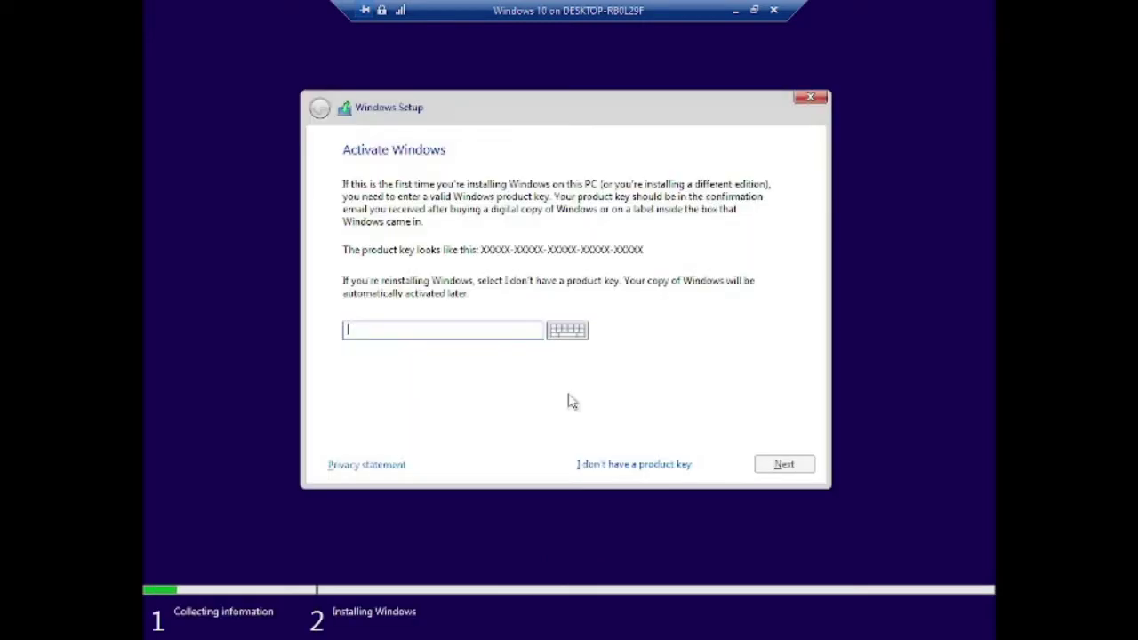
click(607, 466)
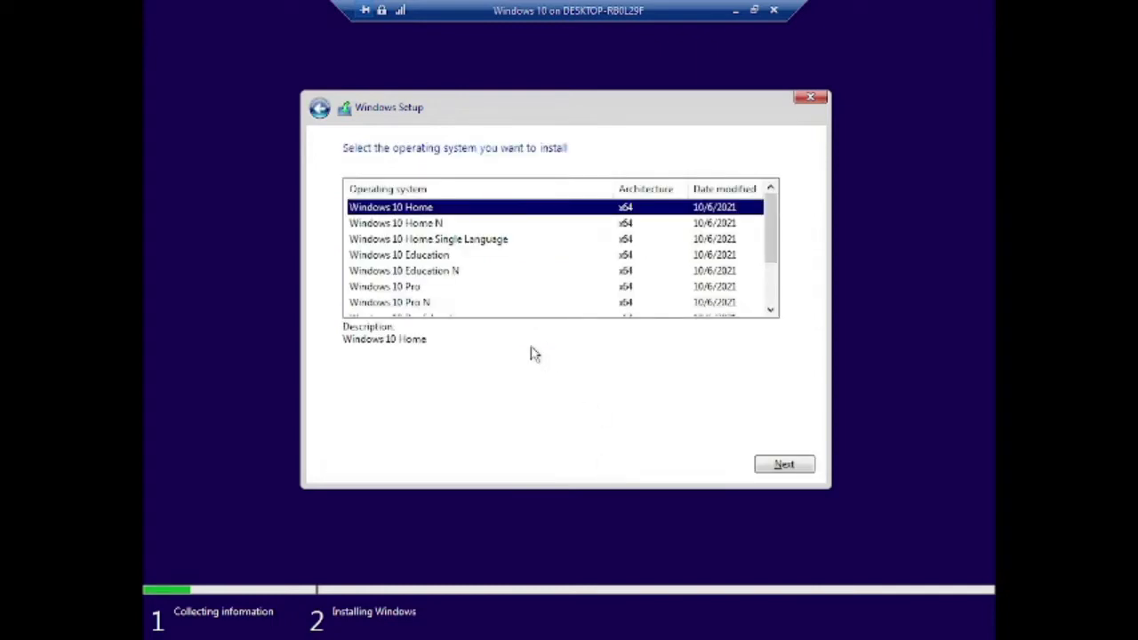
- Choose Windows 10 Pro as the operating system to install and accept the license terms
click(422, 286)
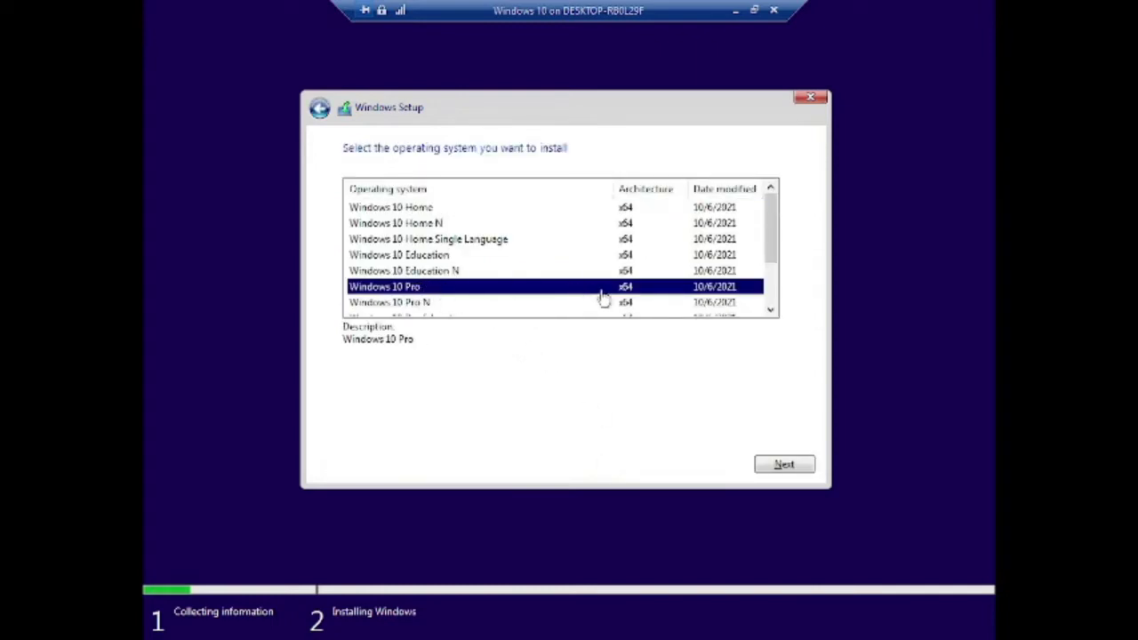
click(787, 468)
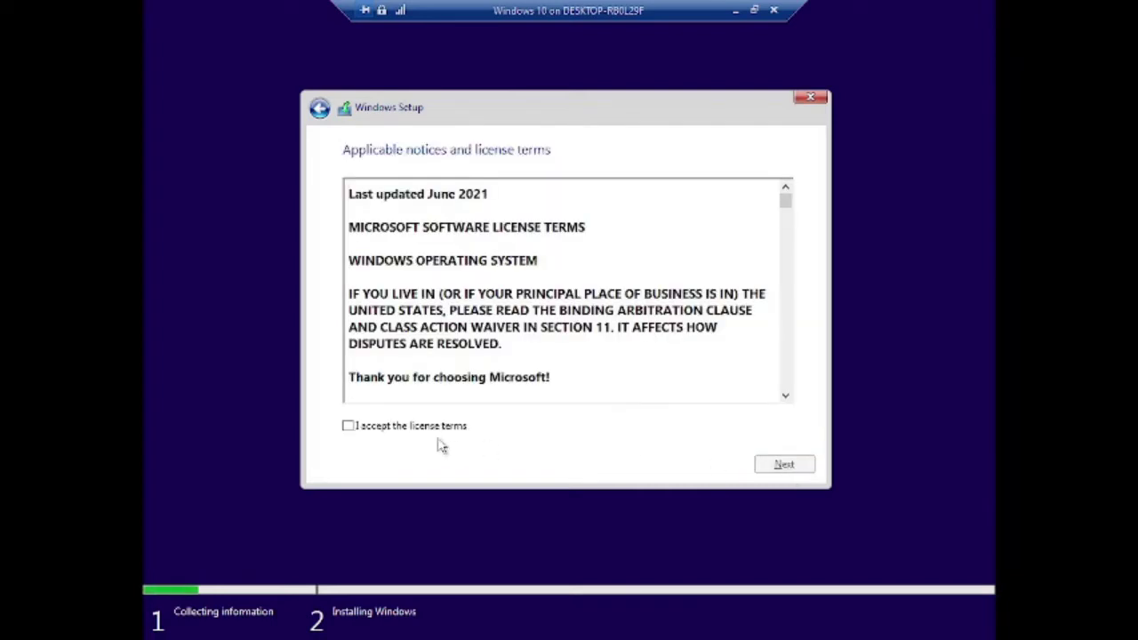
click(425, 431)
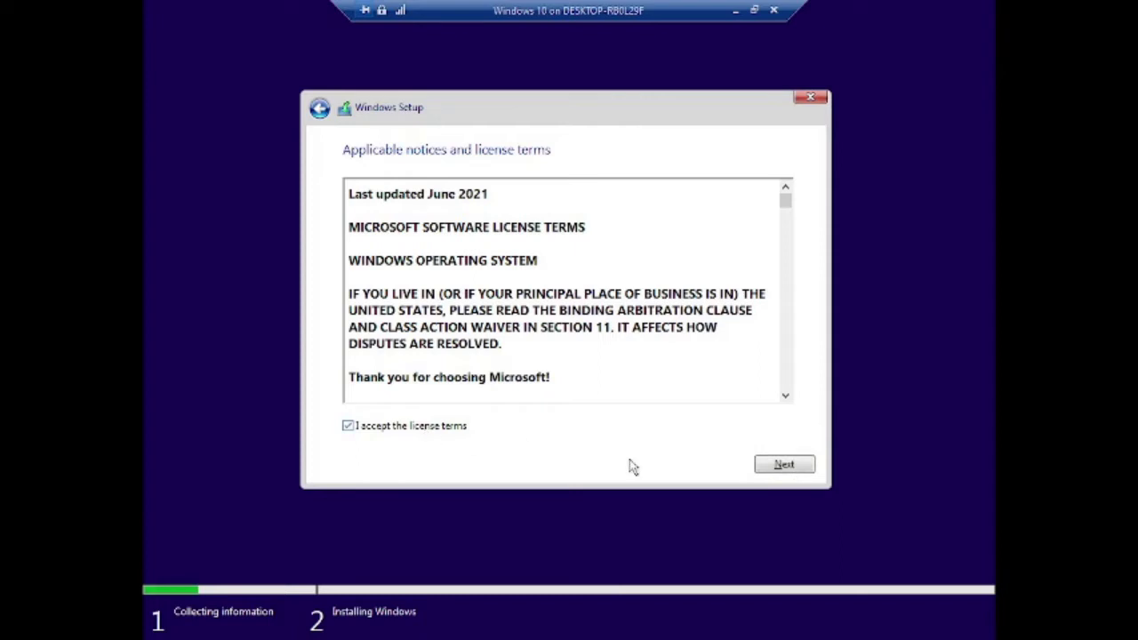
click(797, 470)
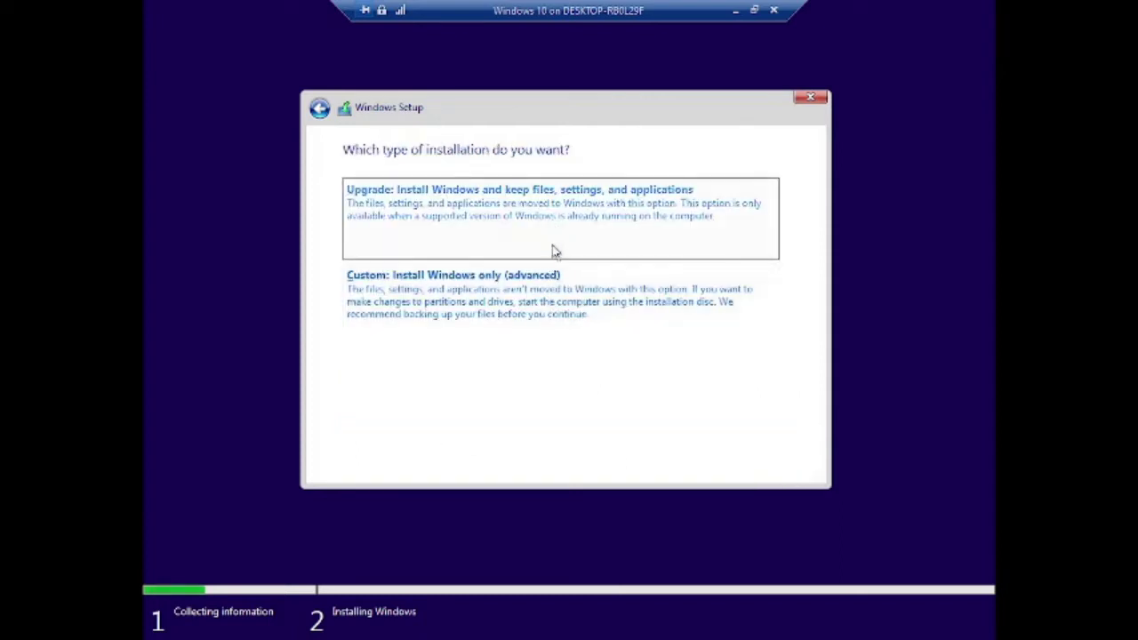
- Choose the custom installation, partition the unallocated Drive 0 space with a size of 25600 MB, and install Windows on Partition 2
click(500, 302)
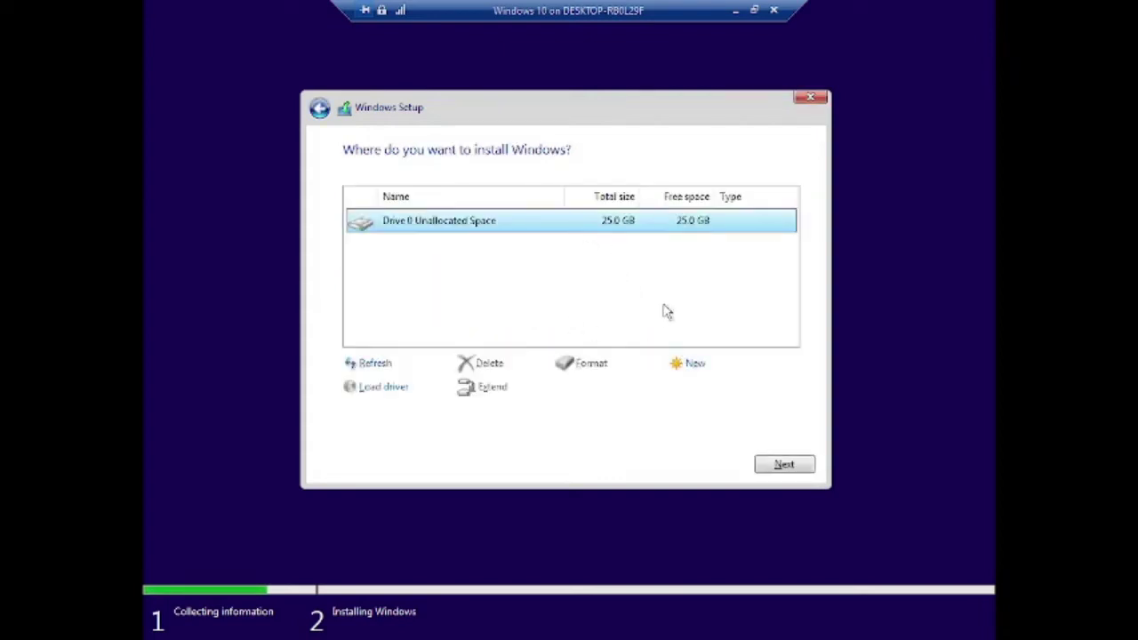
click(694, 364)
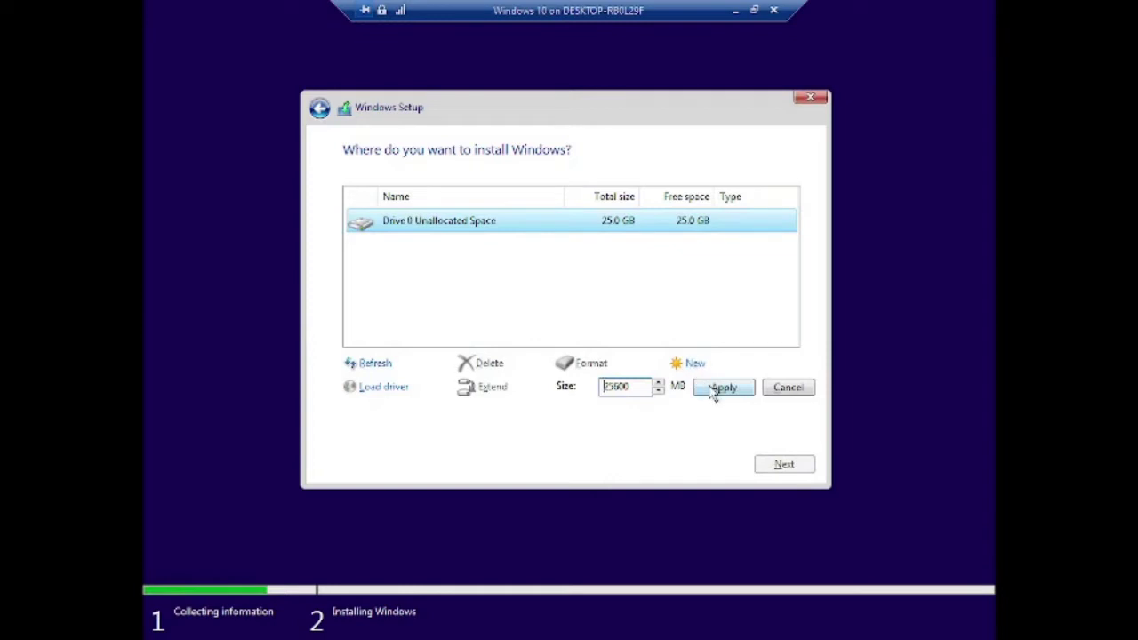
click(714, 394)
click(699, 387)
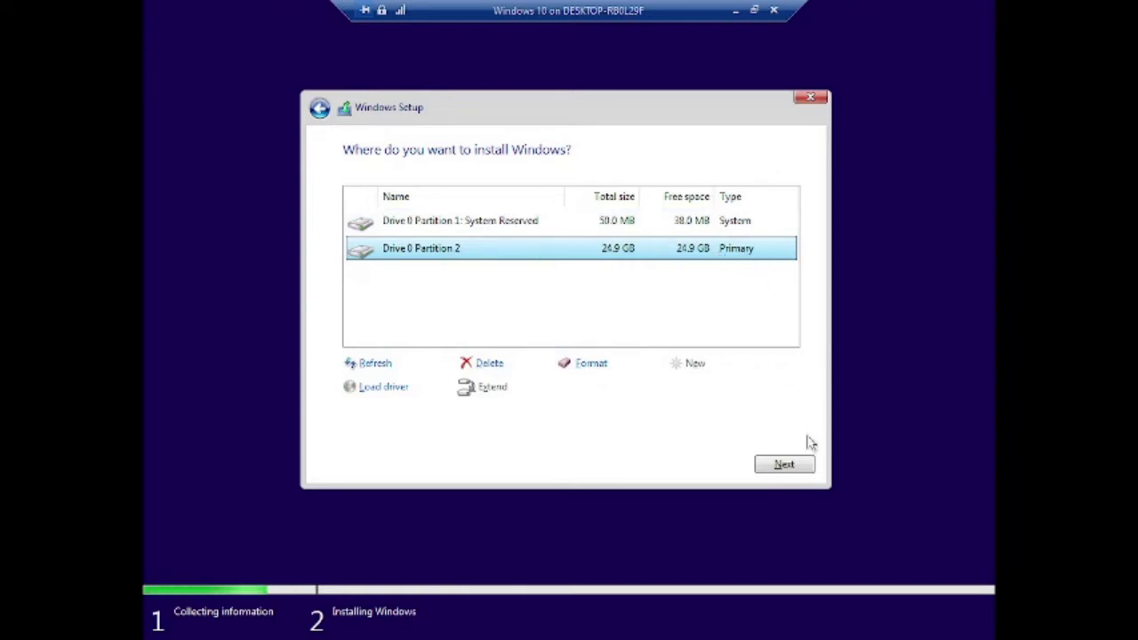
click(803, 463)
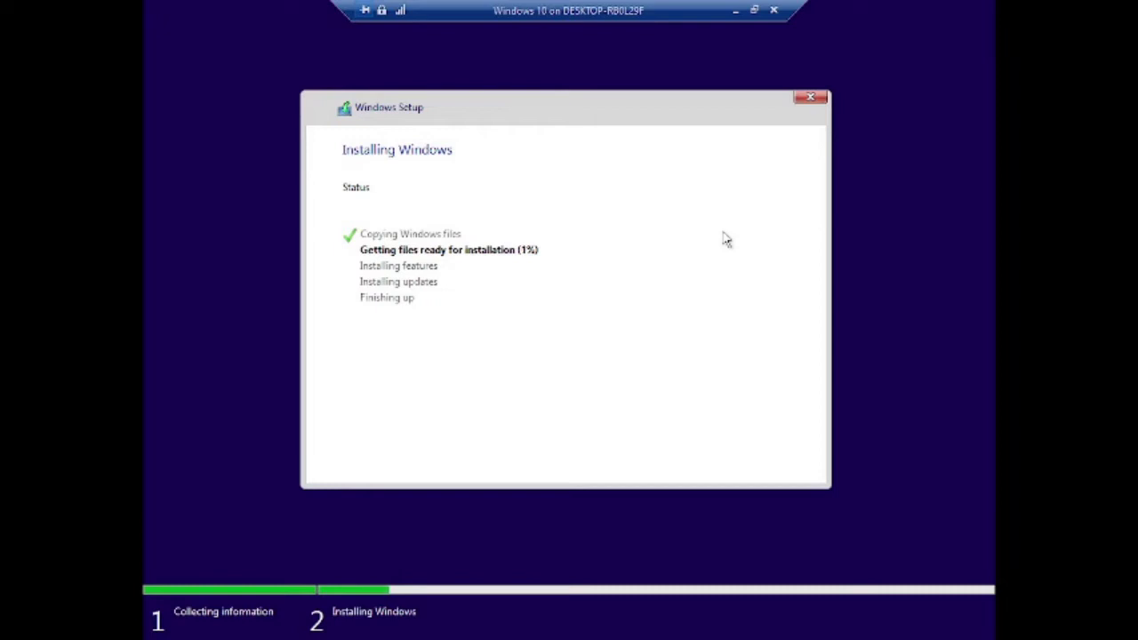
- In the Notepad notes, insert "installation" before "phase" in the line about pausing the video, and highlight that whole sentence
click(735, 9)
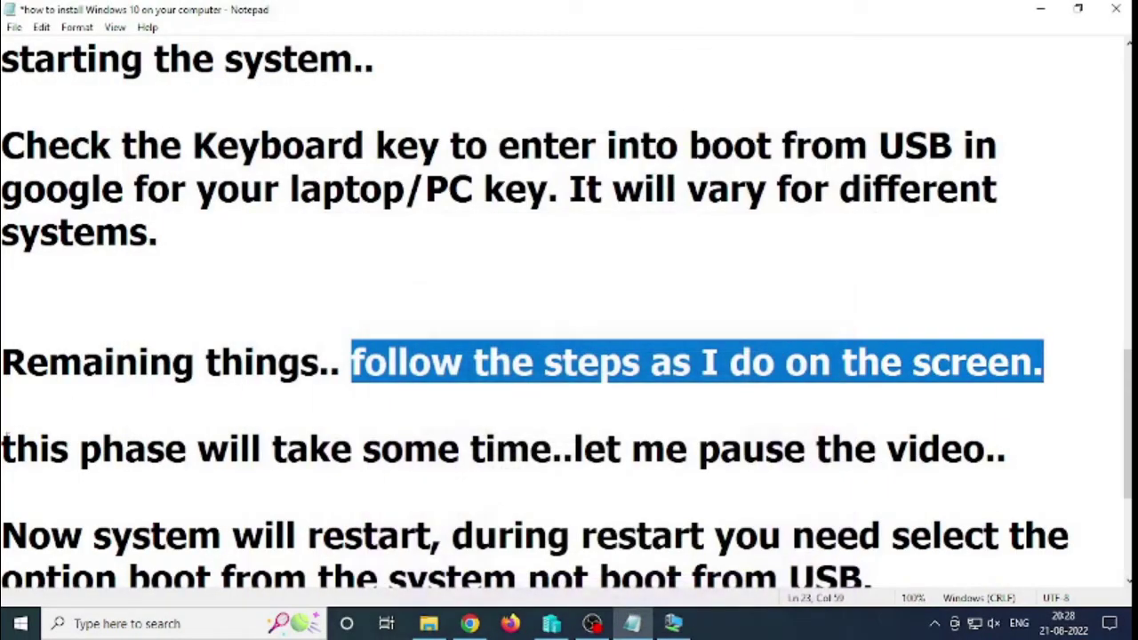
click(4, 436)
drag(4, 443, 78, 444)
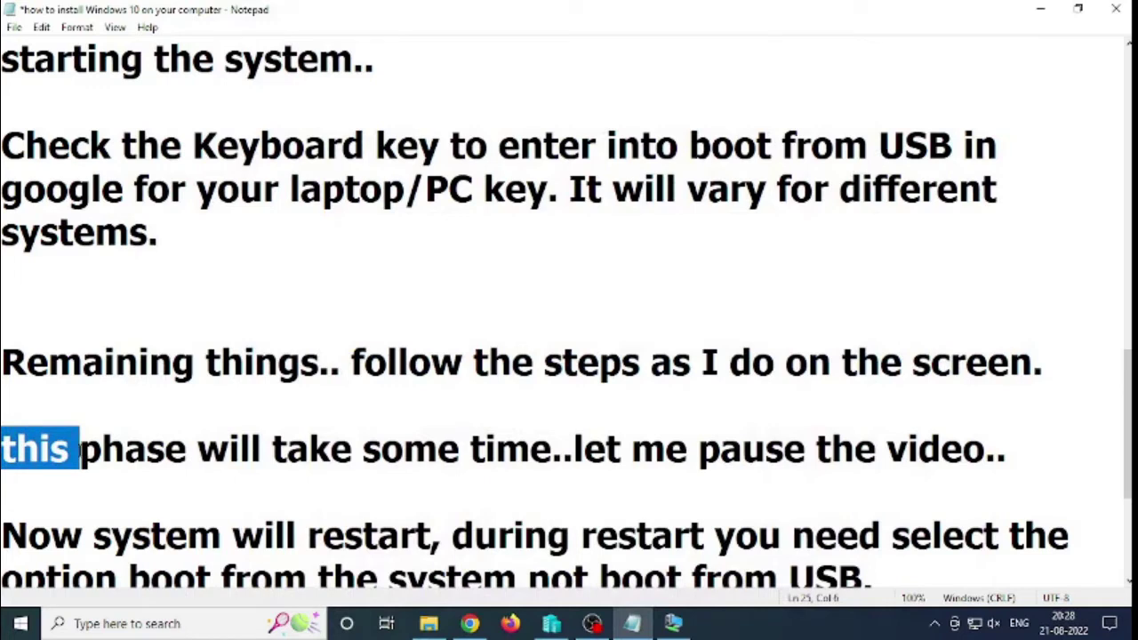
click(79, 445)
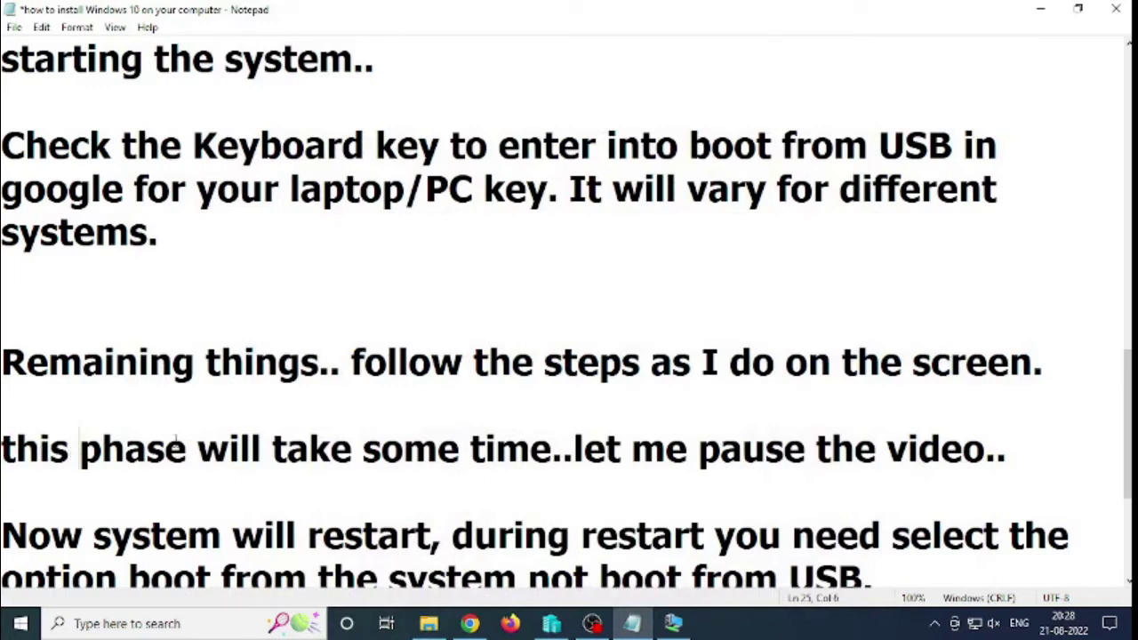
text(INST)
key(BackSpace)
key(BackSpace)
key(BackSpace)
key(BackSpace)
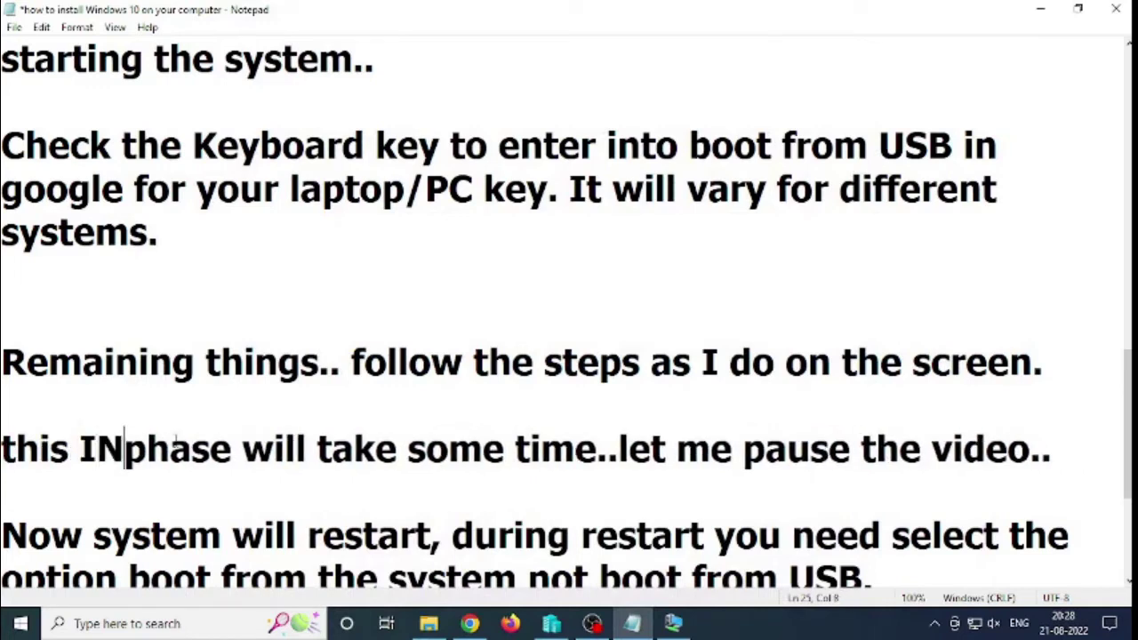
text(installat)
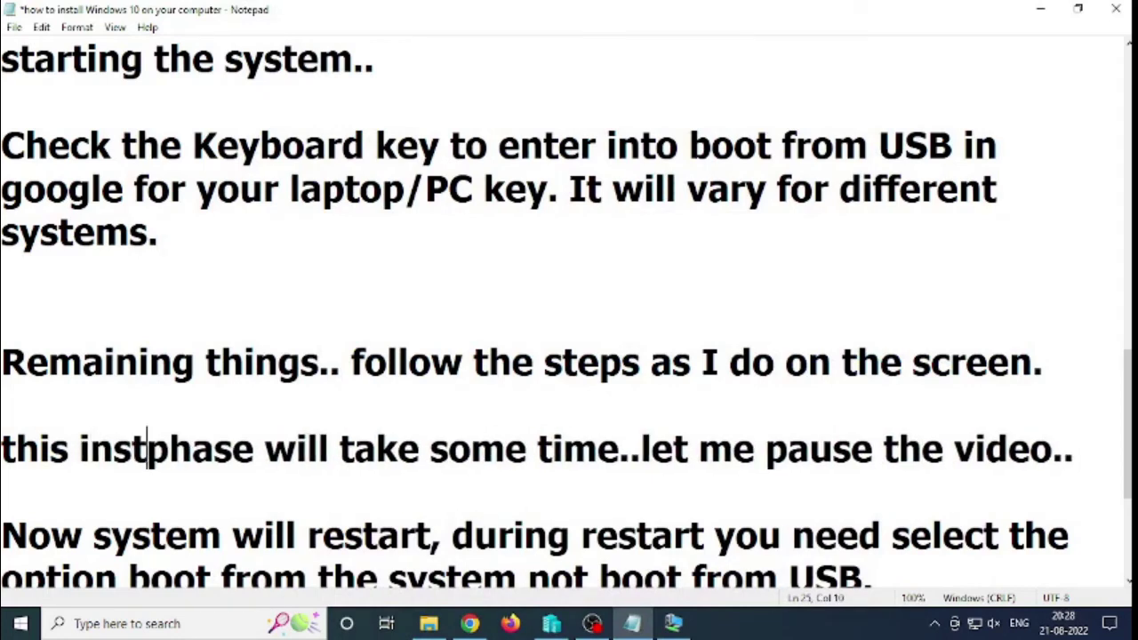
text(ion)
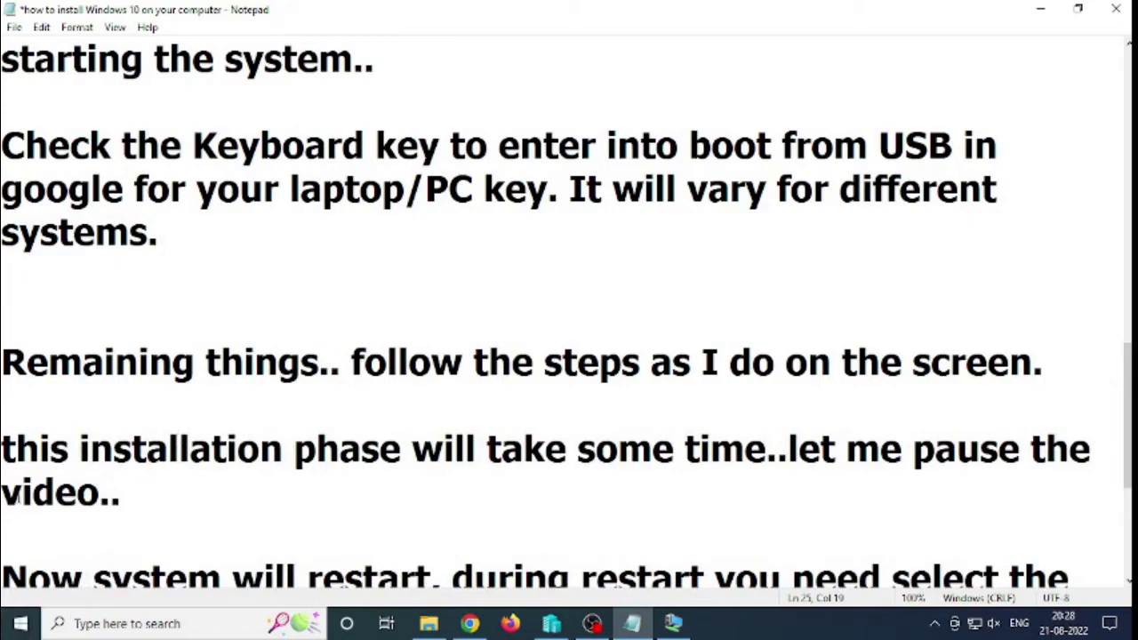
drag(2, 449, 124, 485)
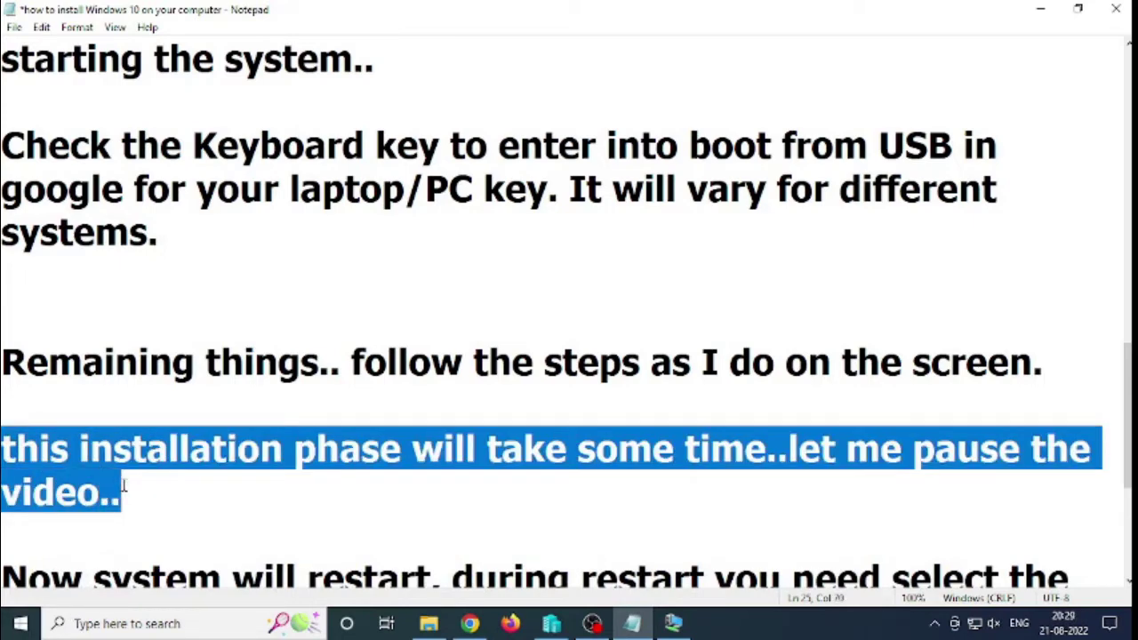
- Switch briefly to OBS, return to the virtual machine and restart it immediately to continue Windows Setup
click(597, 626)
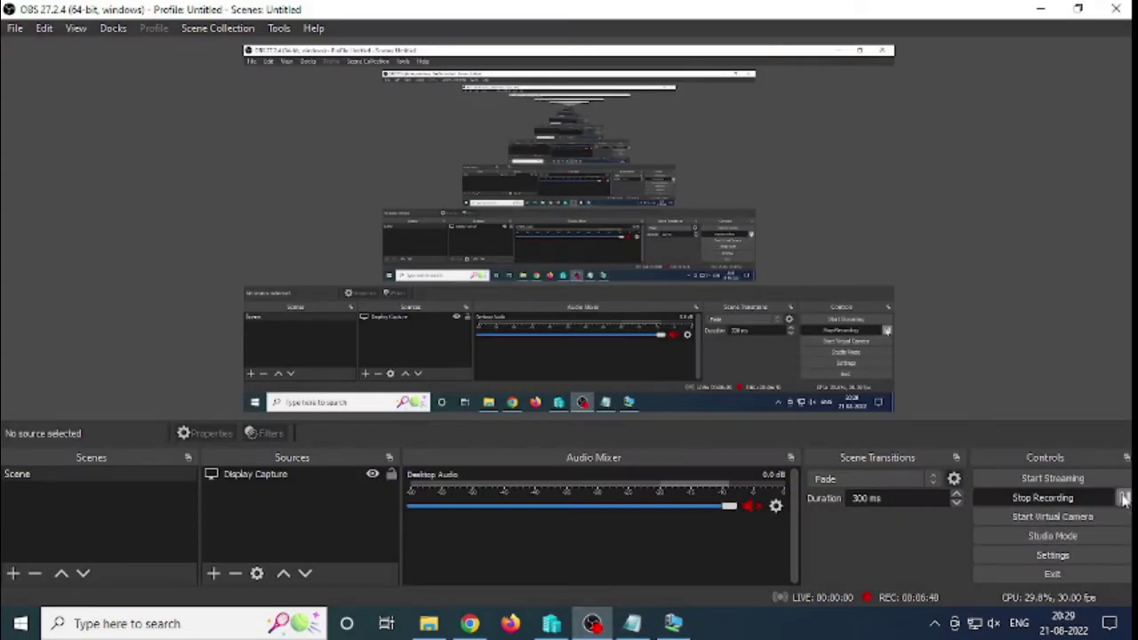
click(672, 624)
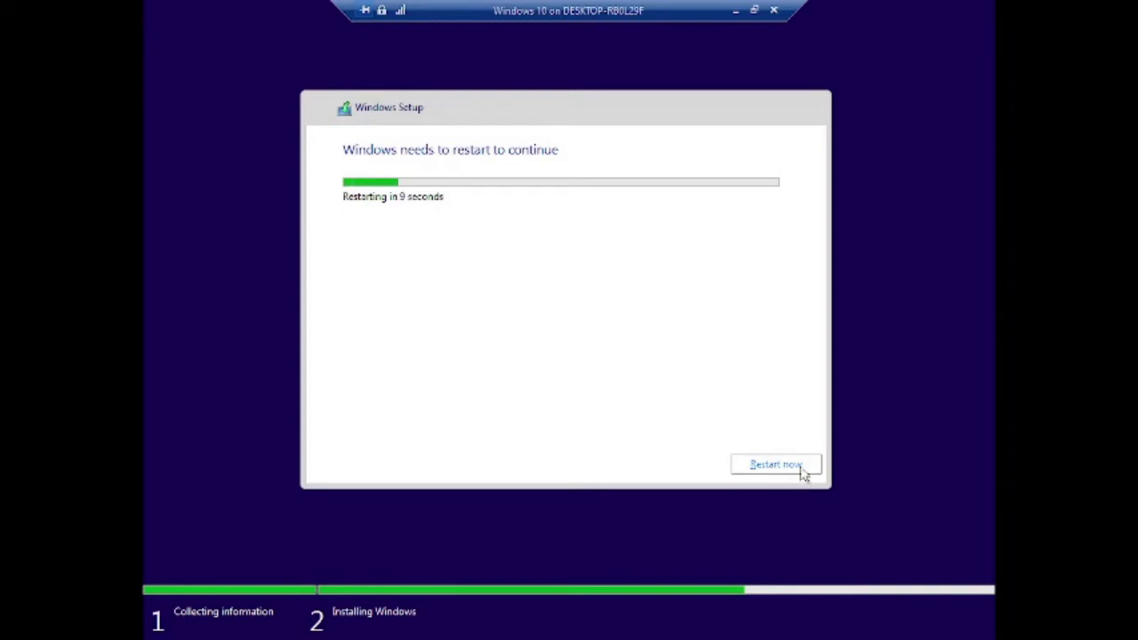
click(802, 470)
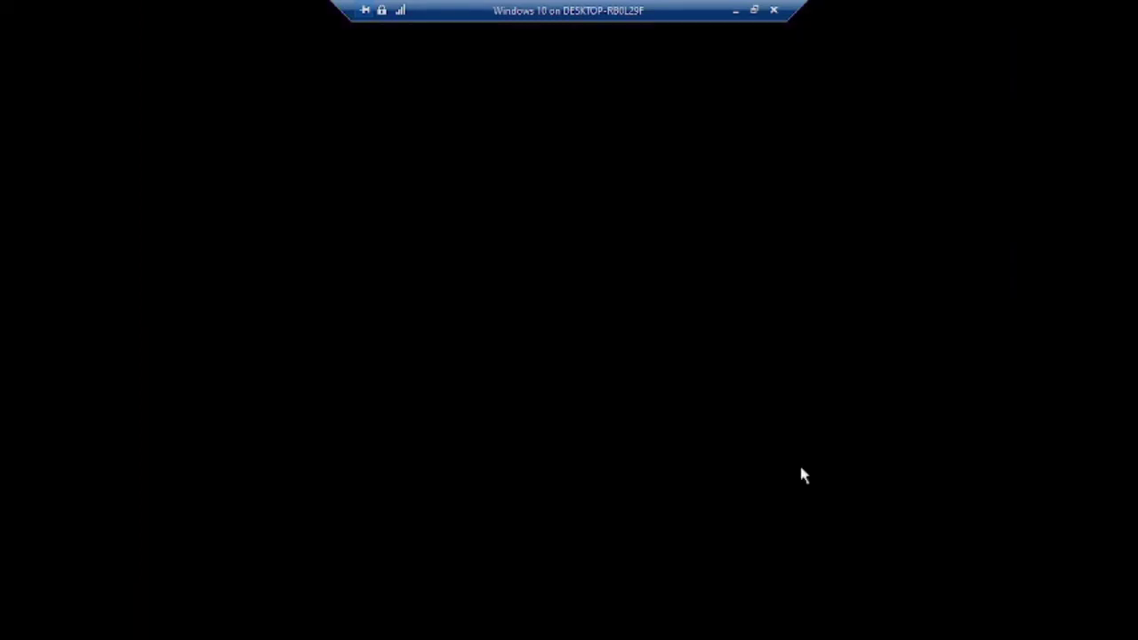
- Return to the Notepad notes and highlight the instruction to boot from the system instead of from USB during restart
click(736, 11)
click(632, 623)
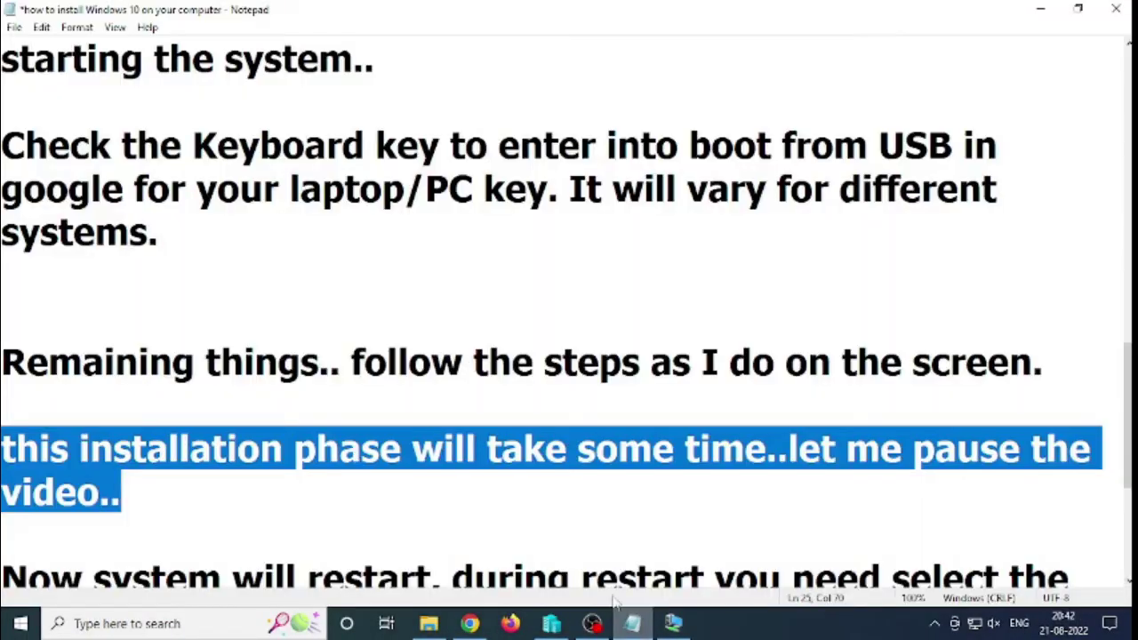
scroll(427, 534, down, 1)
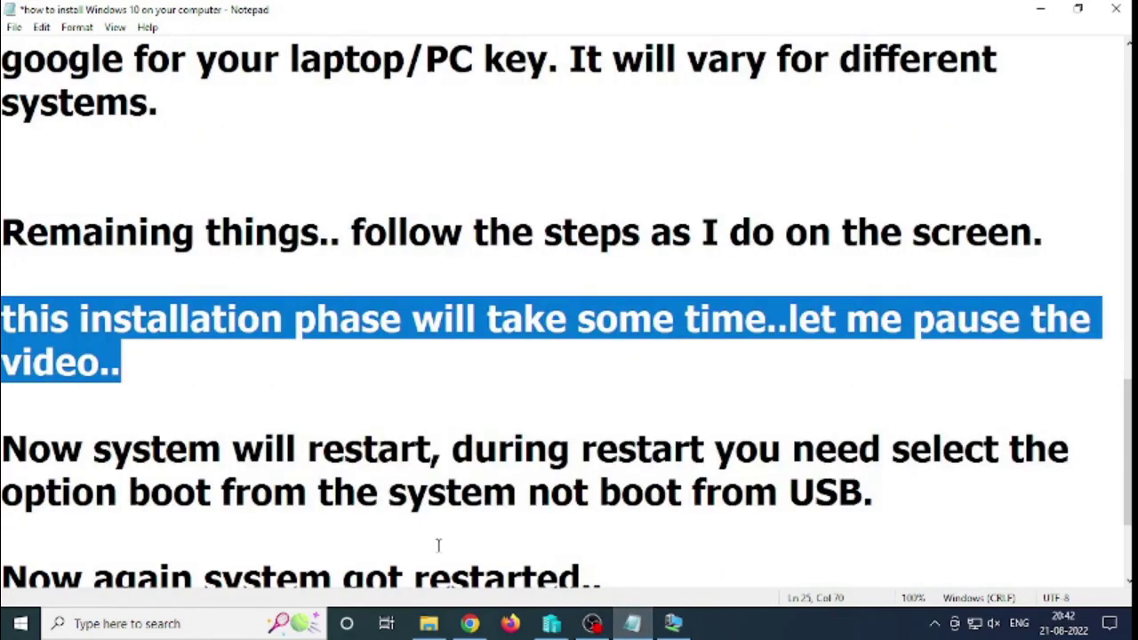
click(9, 450)
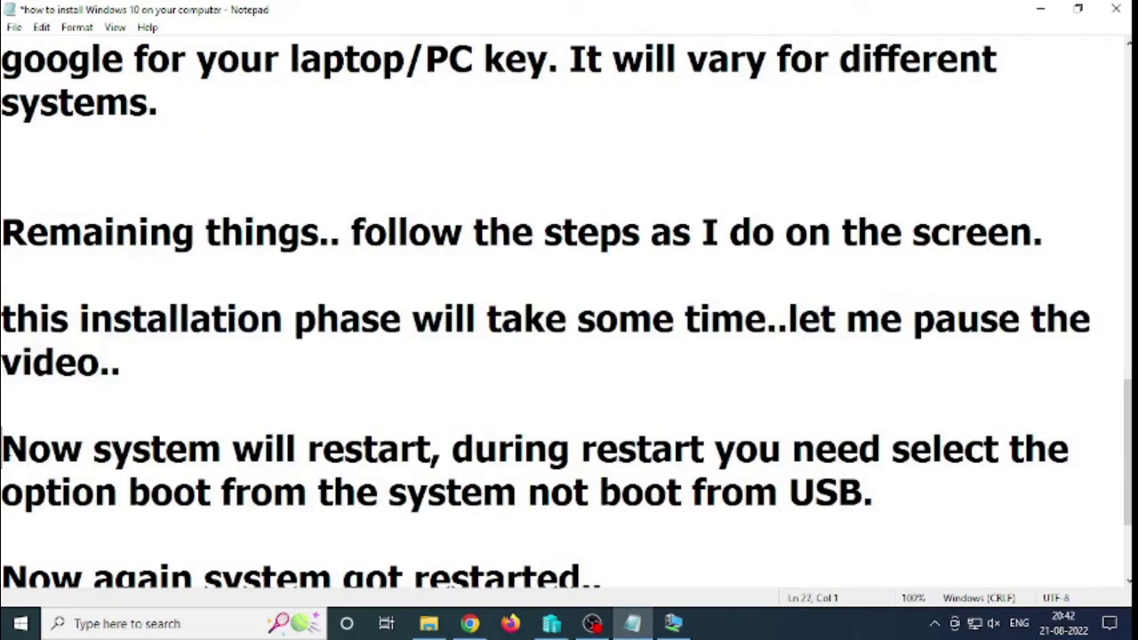
drag(3, 449, 1065, 477)
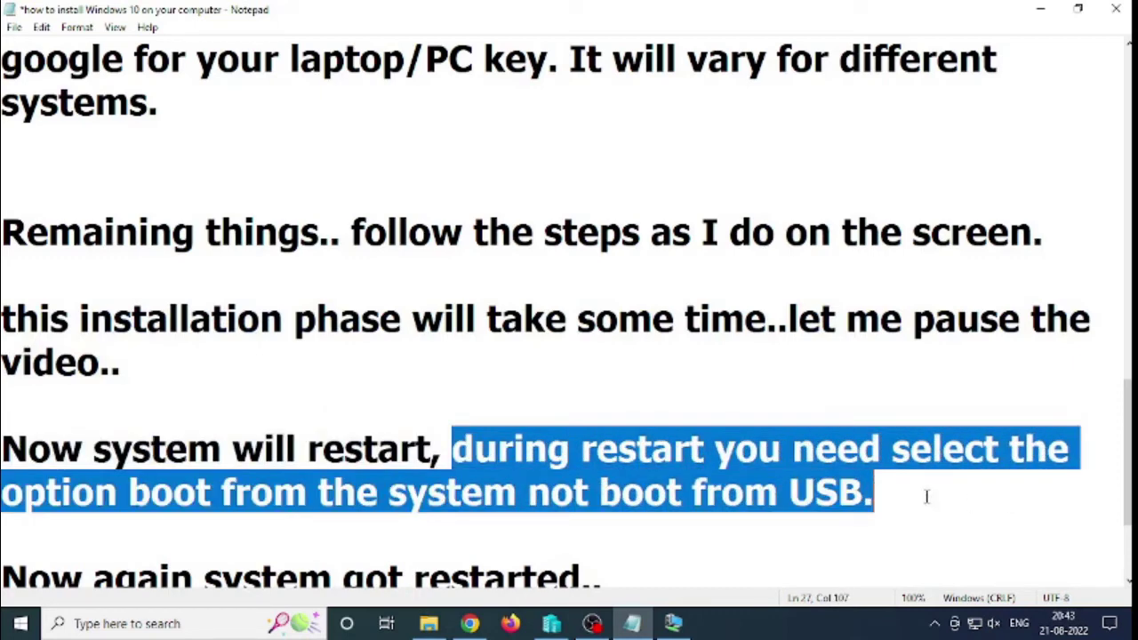
scroll(924, 498, down, 2)
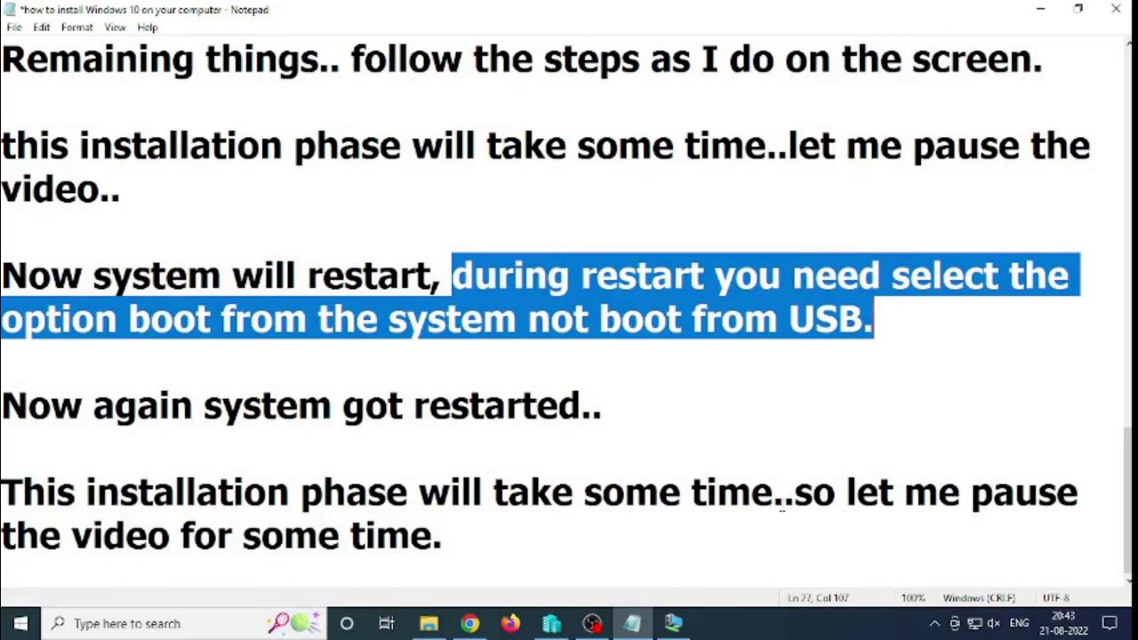
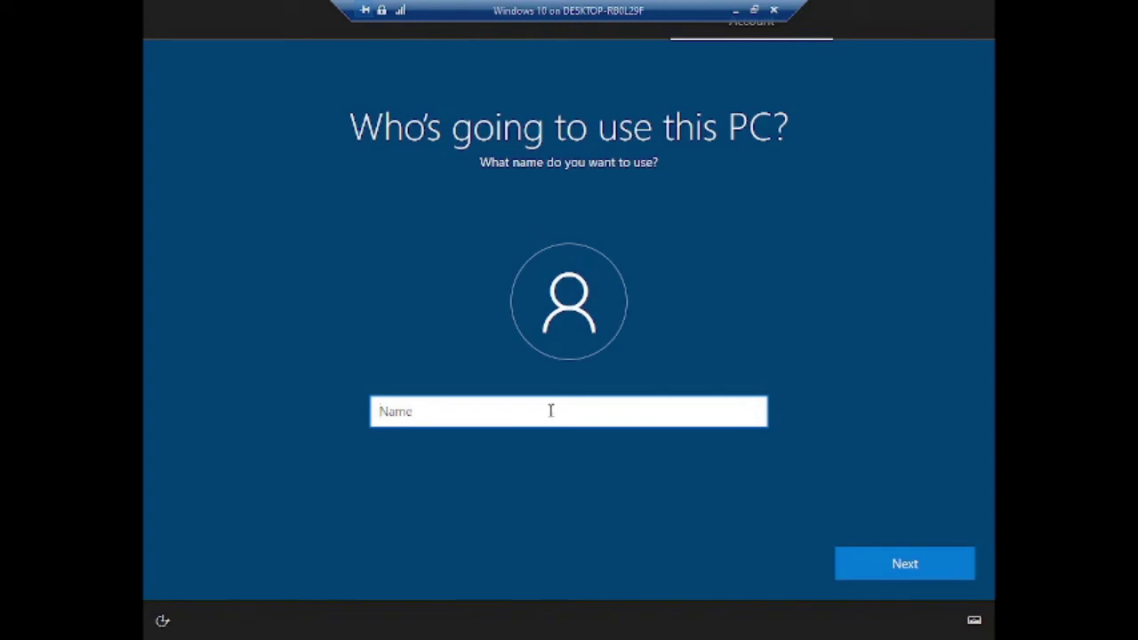
- Set the PC user's name to LearnEasy and continue with the password left blank
text(LearnEasy)
click(894, 578)
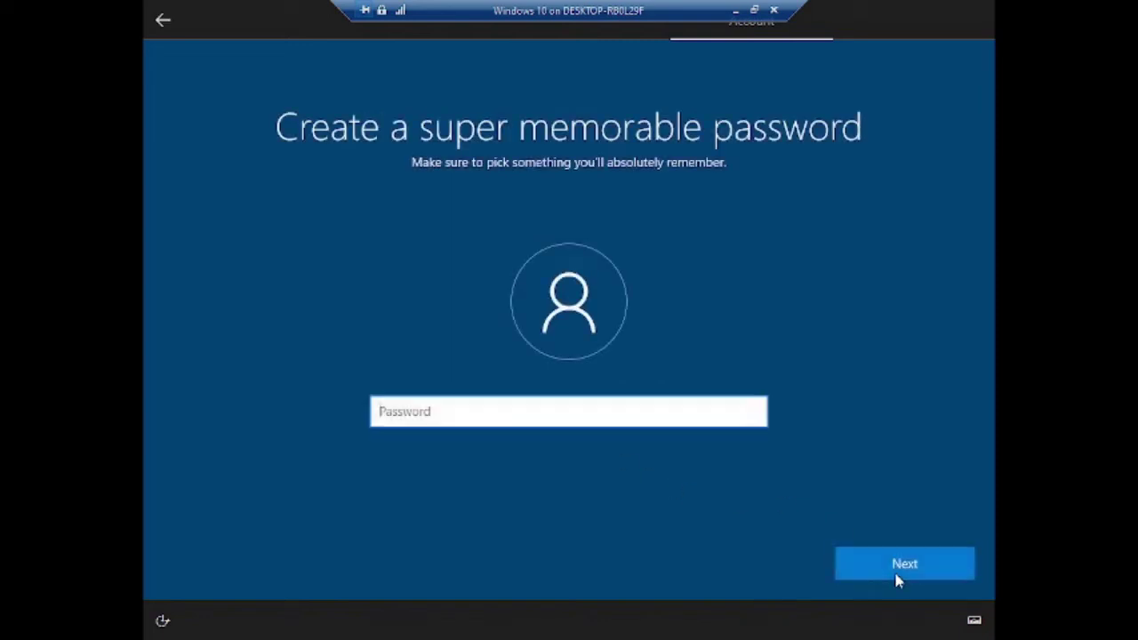
click(896, 576)
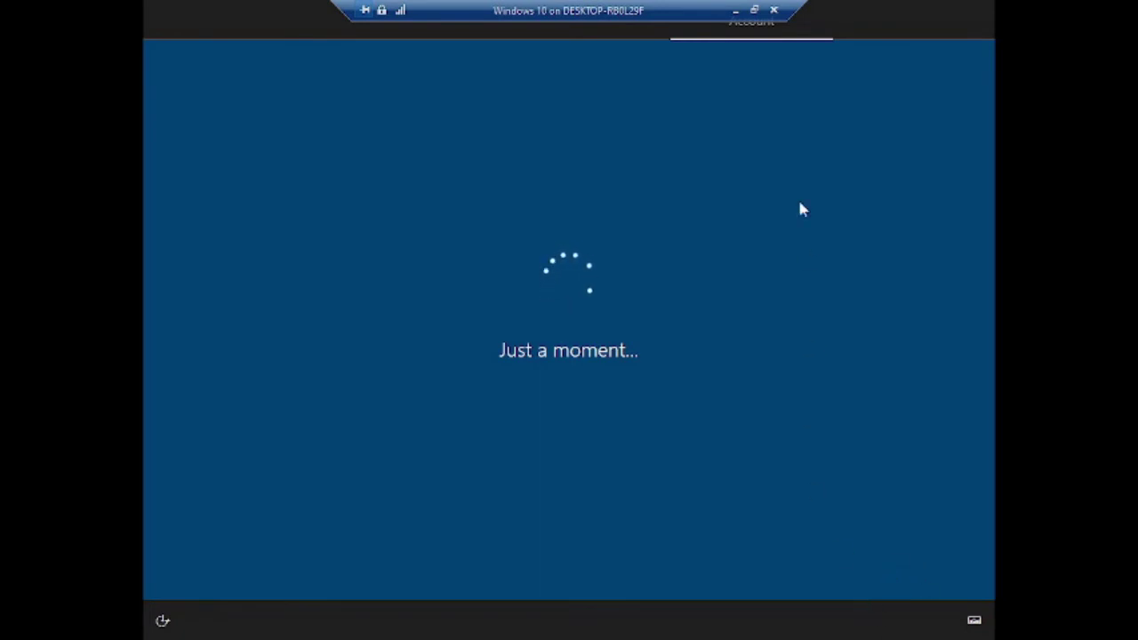
- Switch to the Notepad notes and add the line "I gave blank password.." as a new paragraph at the end
click(751, 10)
click(888, 11)
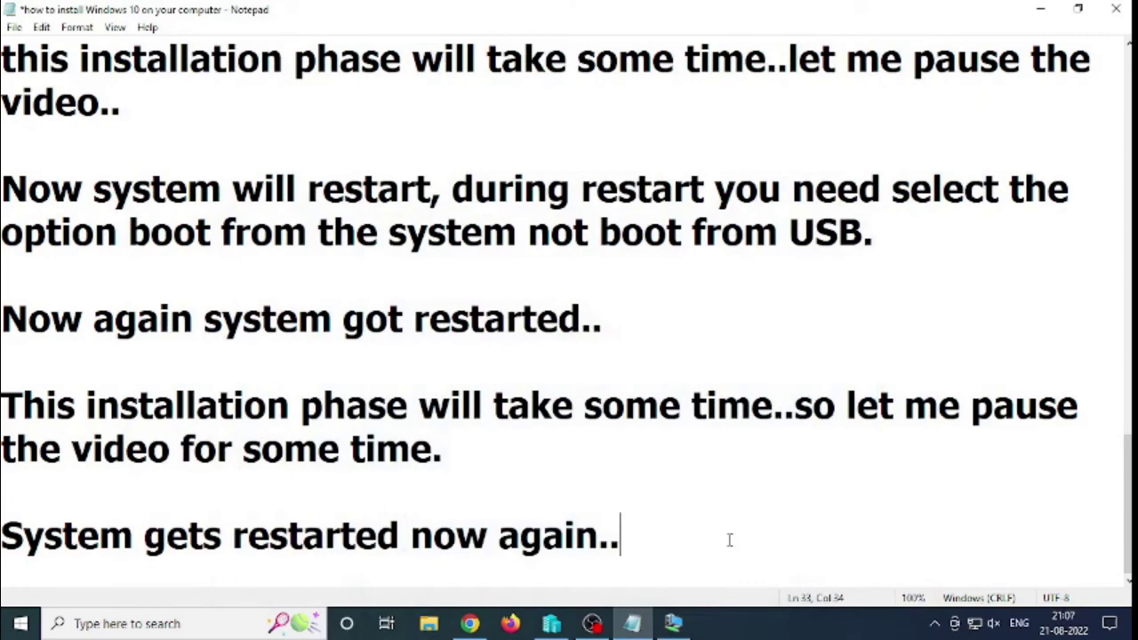
key(Return)
key(Return)
text(I)
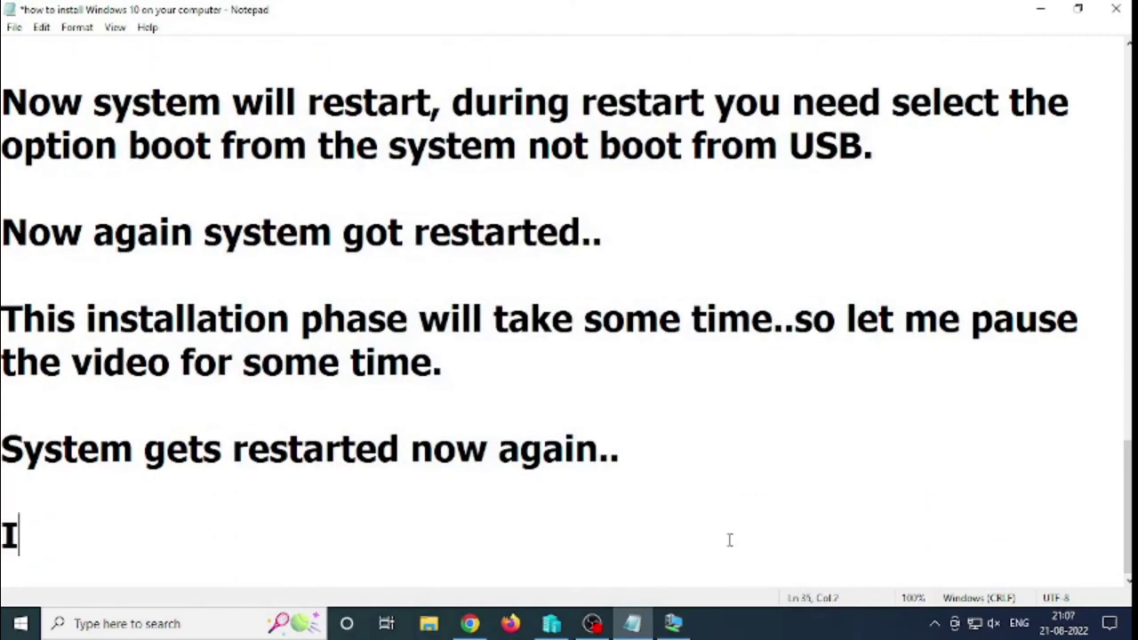
text( gave )
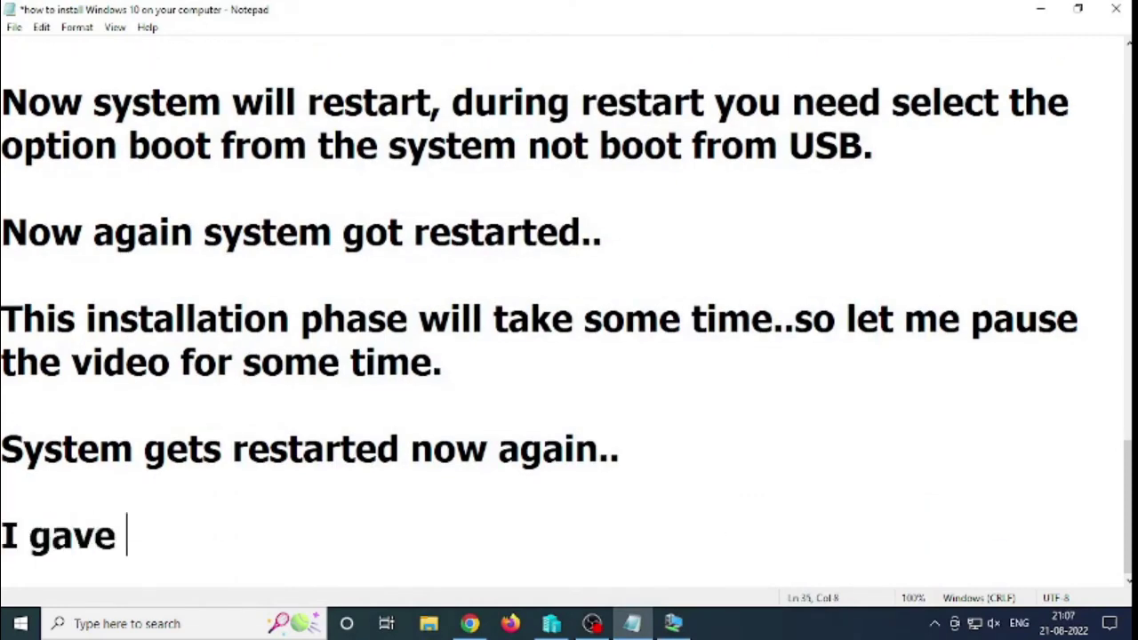
text(blank )
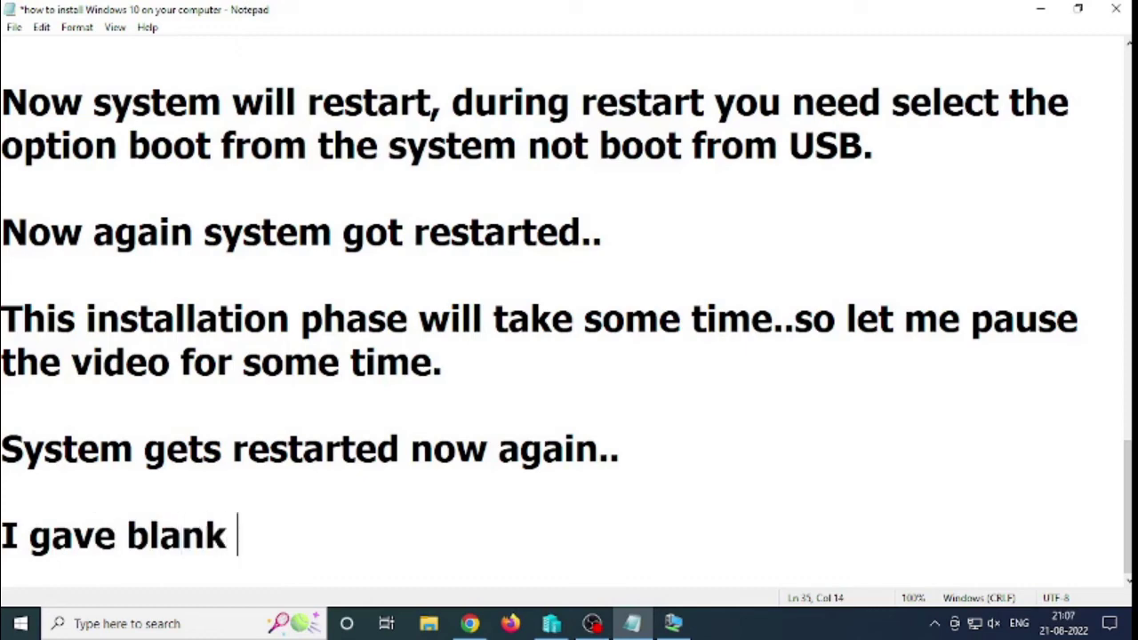
text(pas)
text(owr)
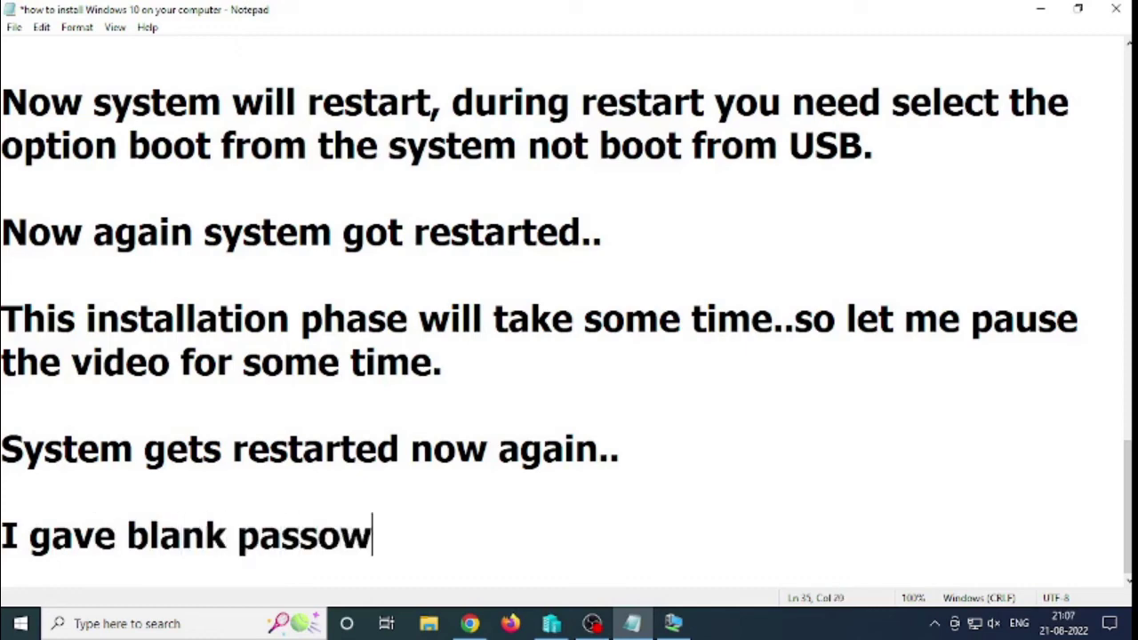
key(BackSpace)
key(BackSpace)
key(BackSpace)
key(BackSpace)
text(word..)
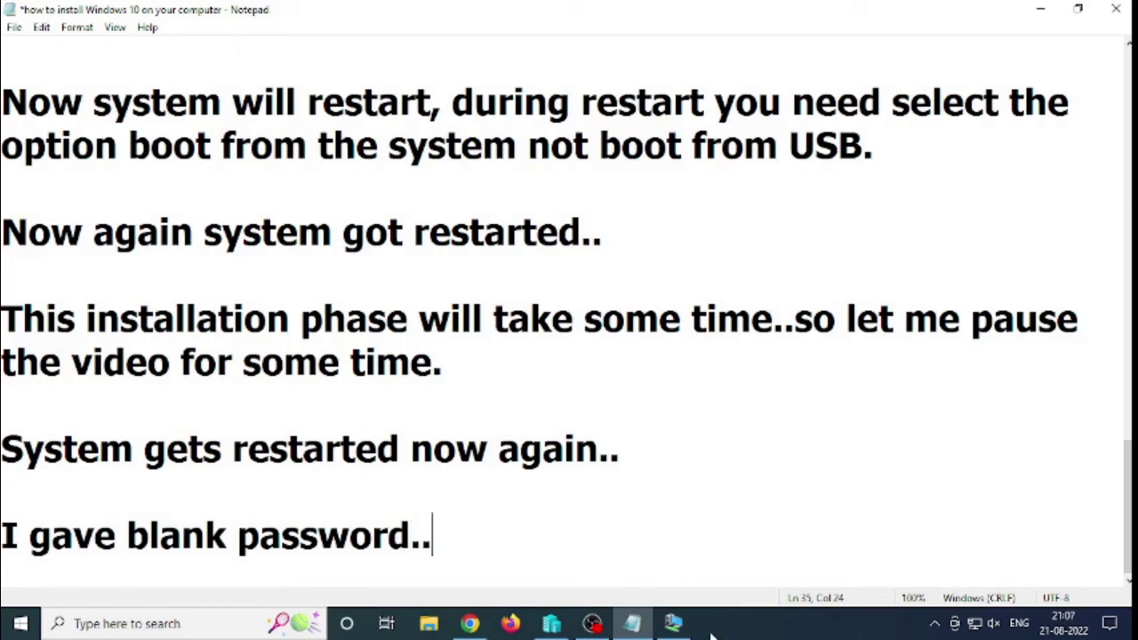
- Back in the virtual machine, accept the device privacy settings with all six options turned off, and decline Cortana for now
click(679, 625)
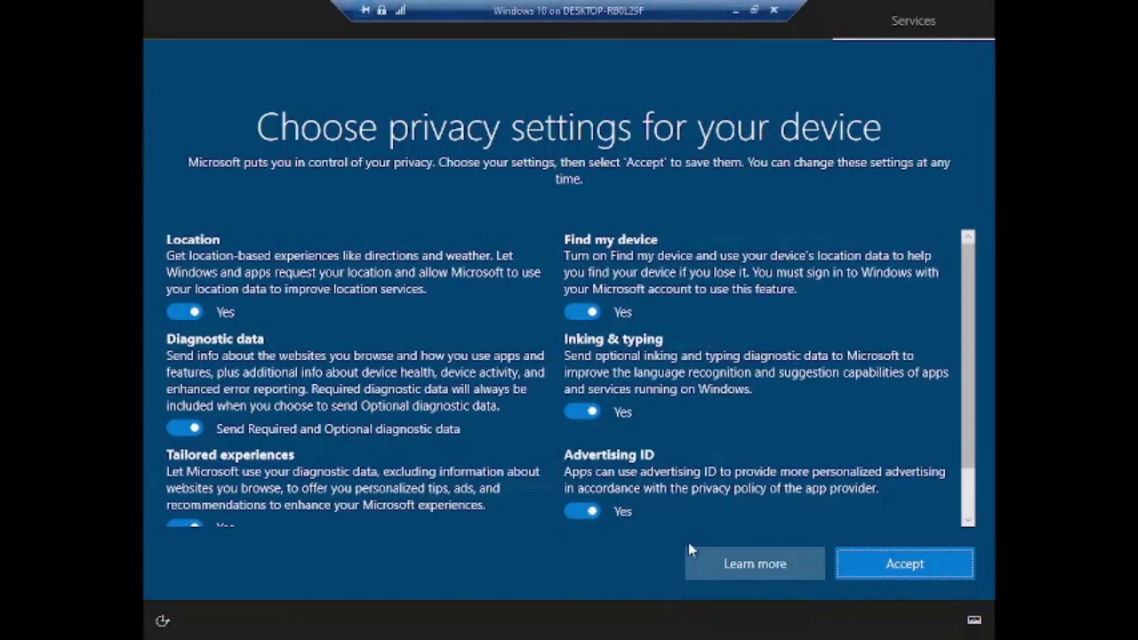
click(175, 311)
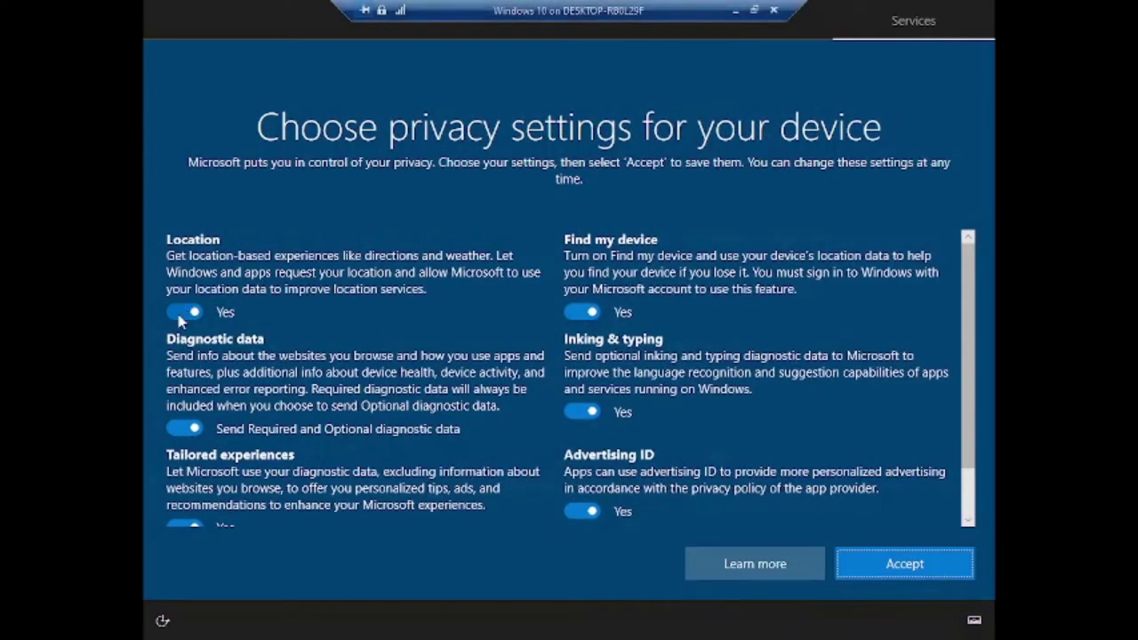
click(174, 428)
click(227, 526)
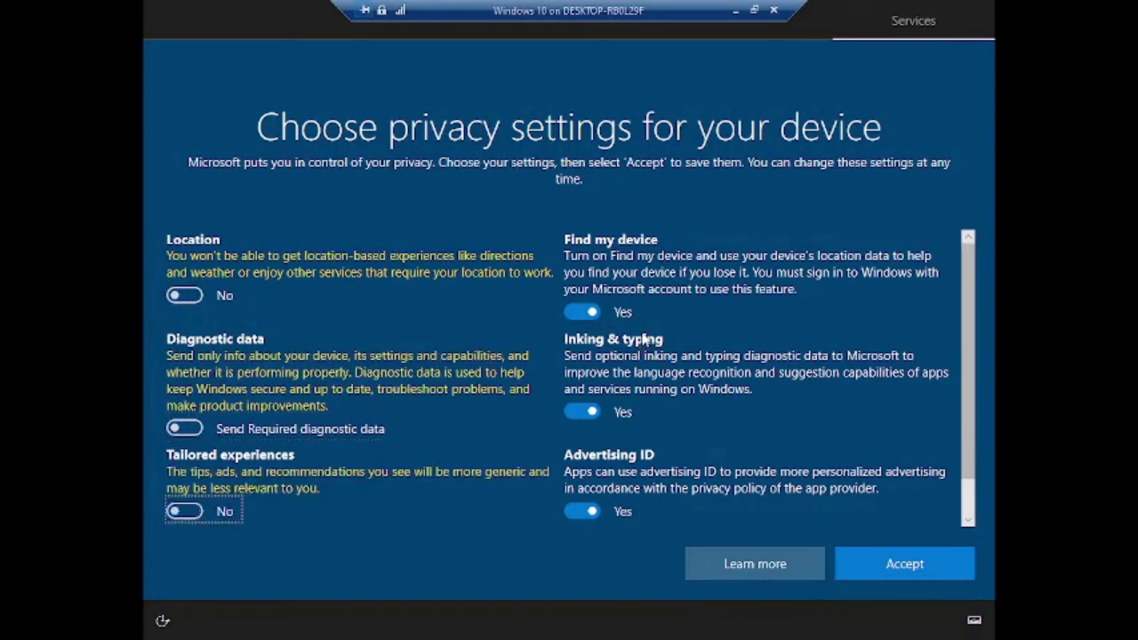
click(582, 312)
click(573, 400)
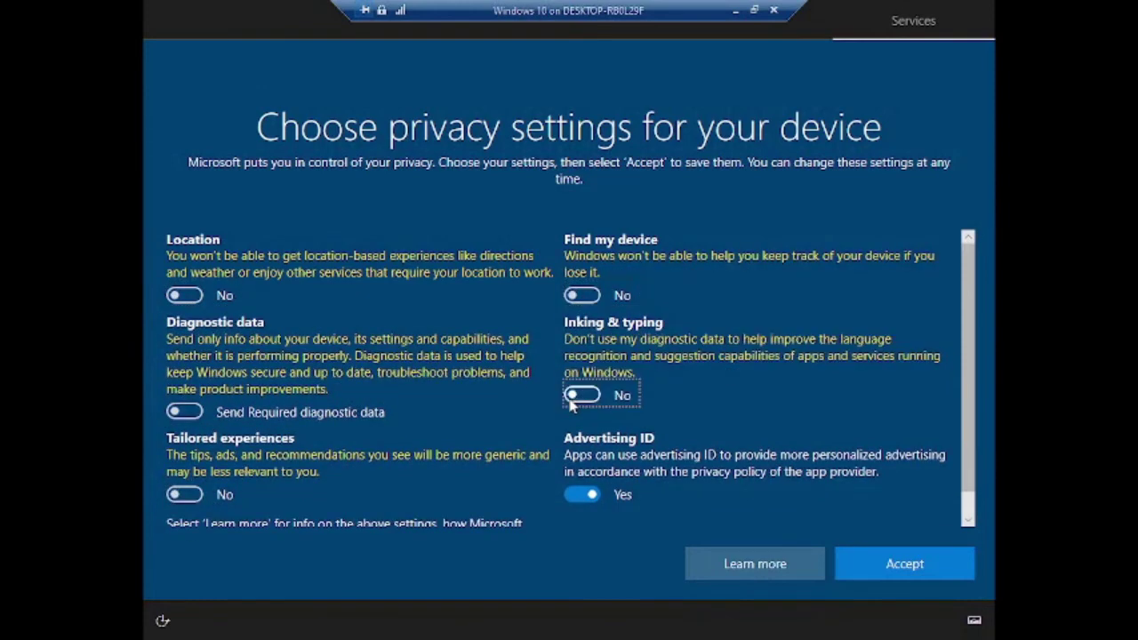
click(583, 497)
click(915, 565)
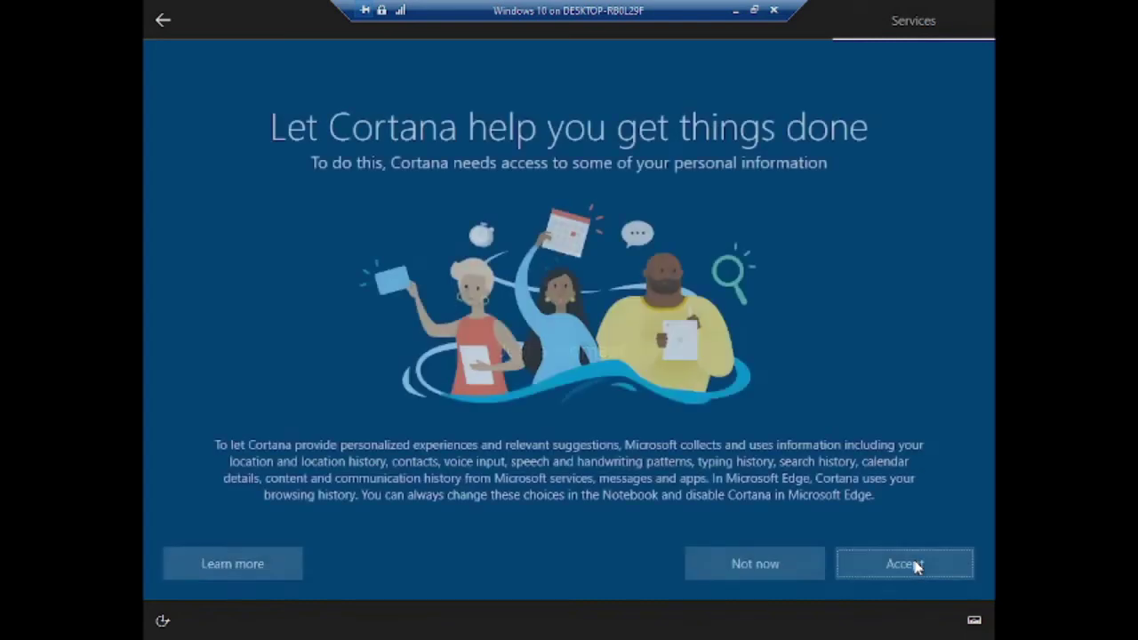
click(804, 569)
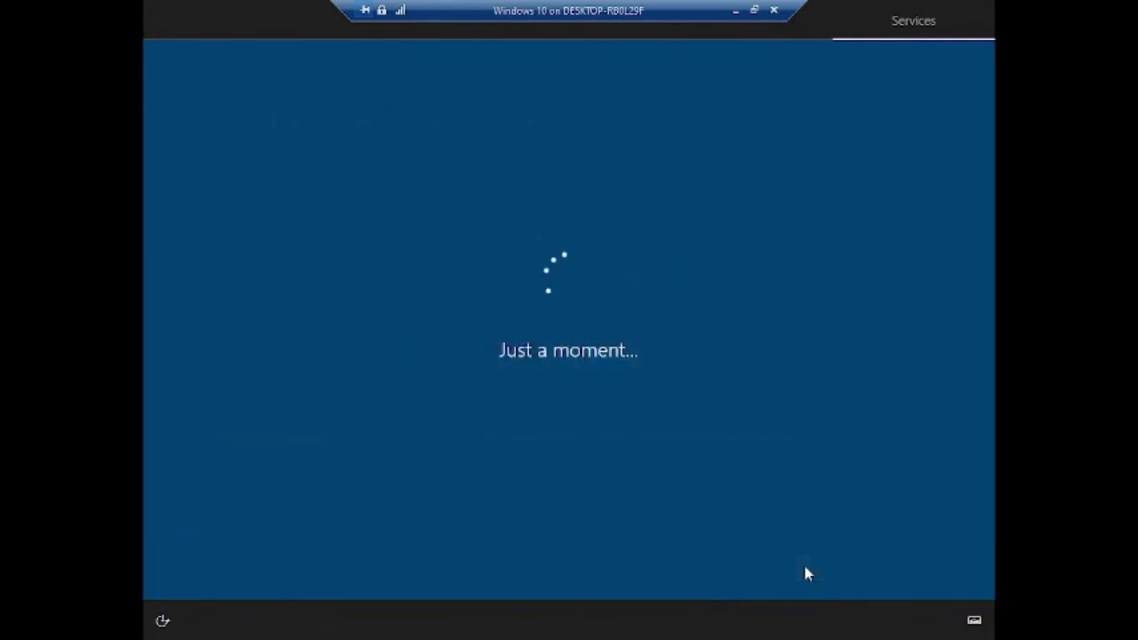